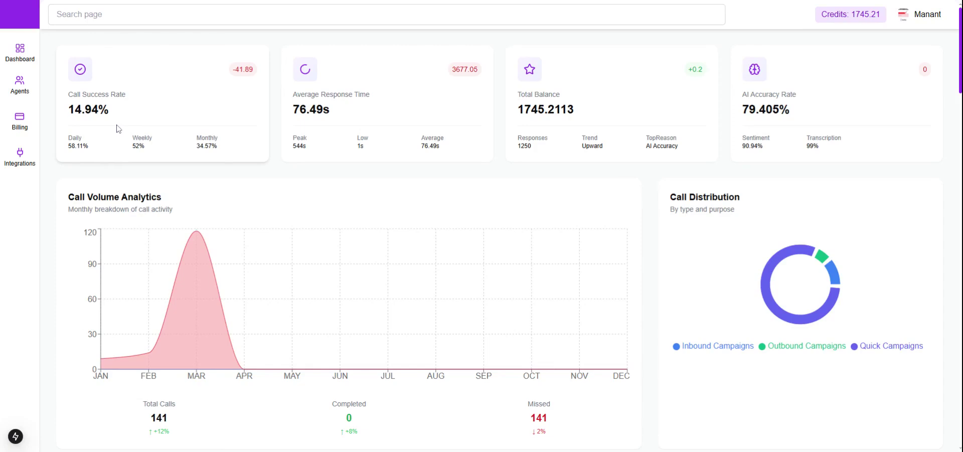
Highlight and clear the success-rate figures and the AI Accuracy Sentiment label
left_click_drag(65, 144, 151, 138)
left_click(151, 138)
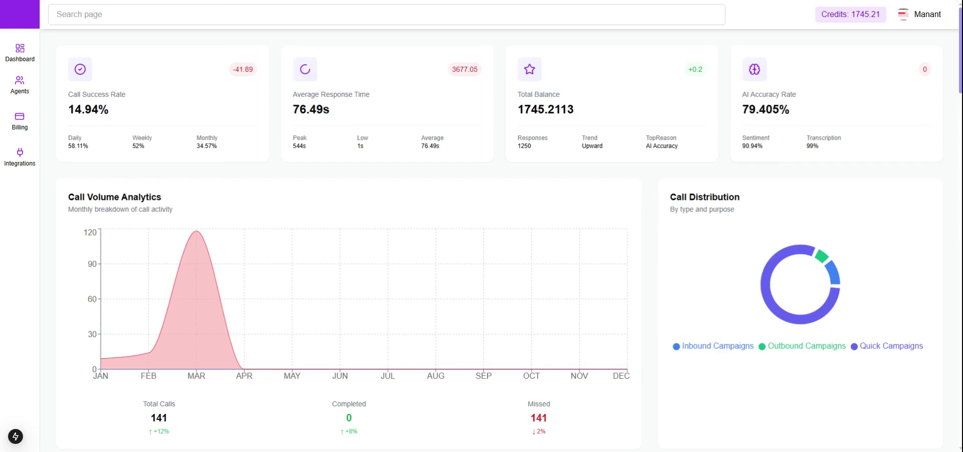
scroll(817, 114, "down", 1)
scroll(818, 114, "up", 1)
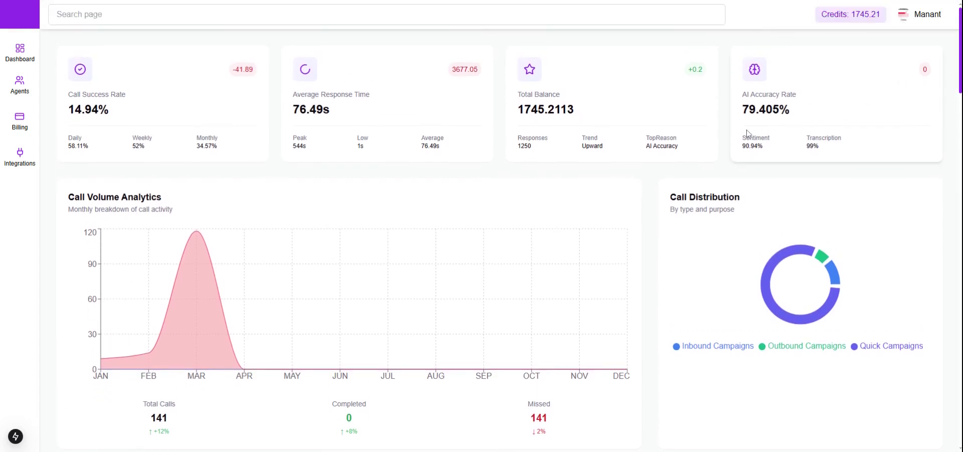
left_click_drag(741, 136, 874, 140)
left_click(774, 157)
left_click(874, 151)
Scroll down to read the Call Volume monthly values and the Call Distribution donut counts
scroll(894, 131, "down", 2)
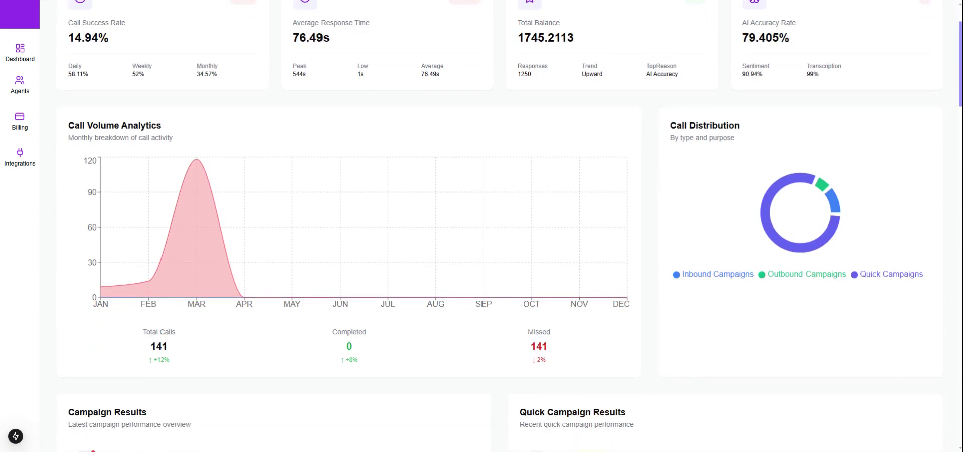
scroll(513, 226, "down", 1)
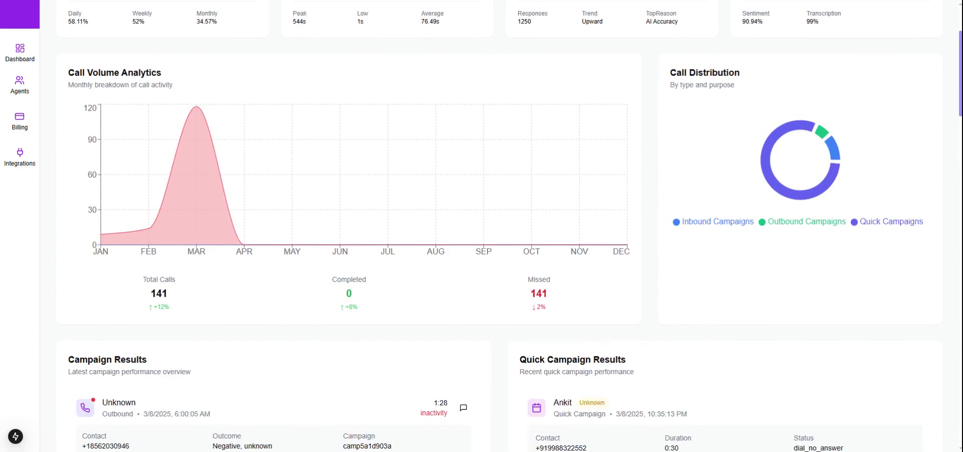
scroll(591, 106, "down", 1)
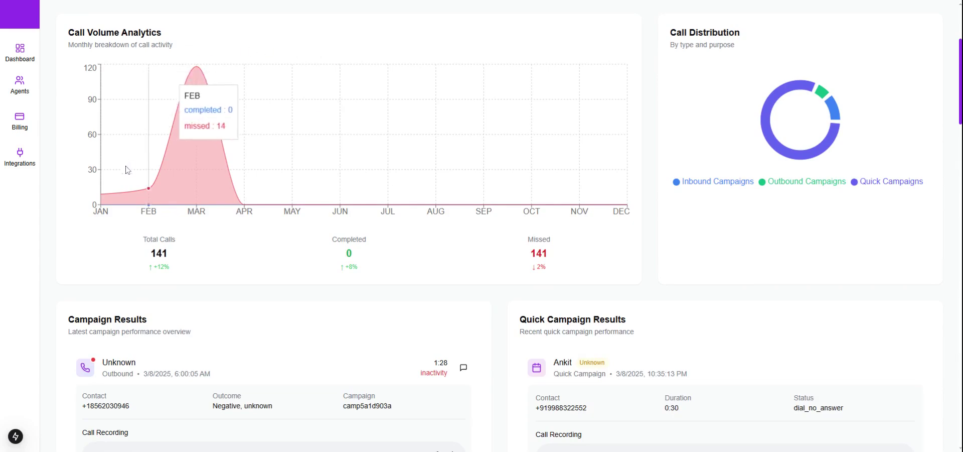
mouse_move(100, 197)
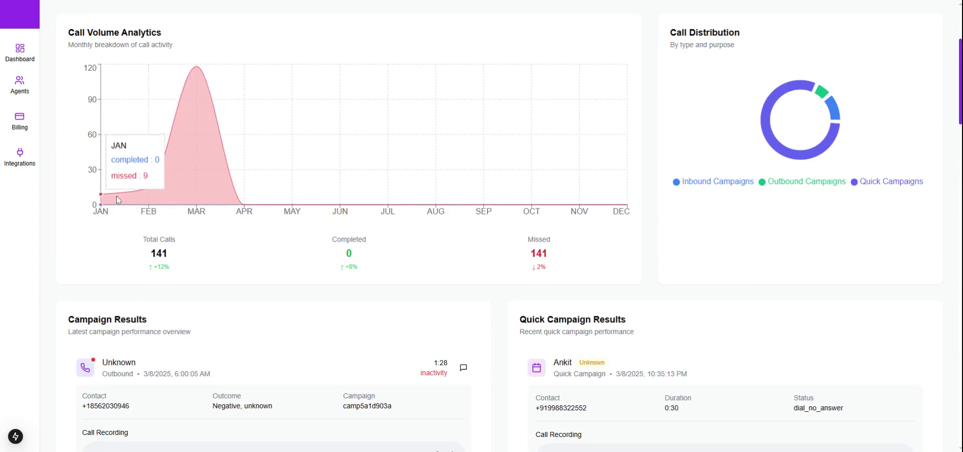
mouse_move(135, 194)
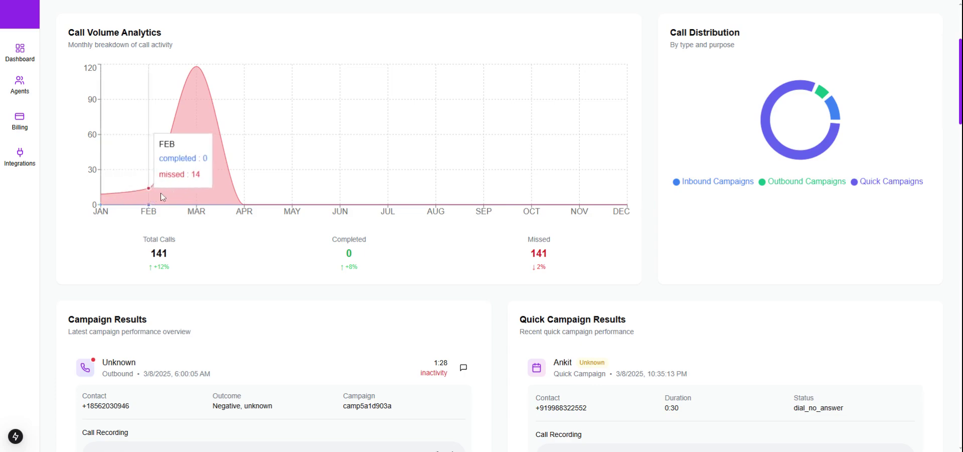
mouse_move(195, 192)
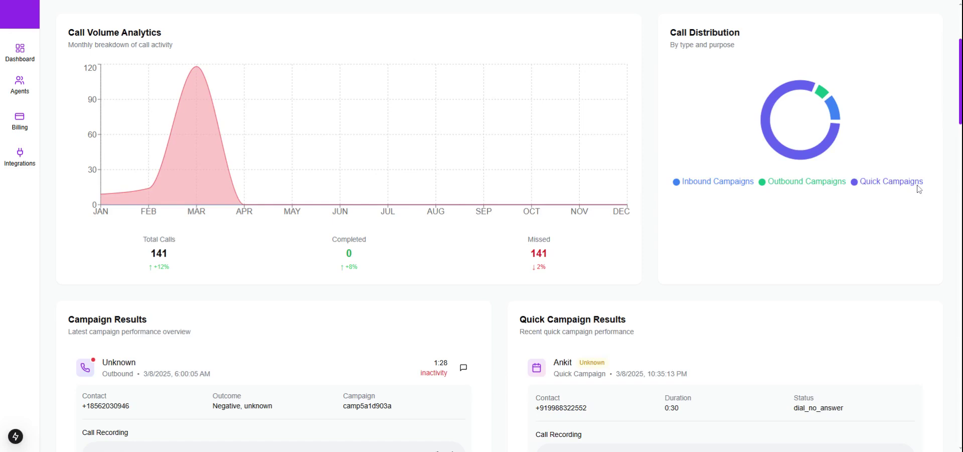
mouse_move(794, 160)
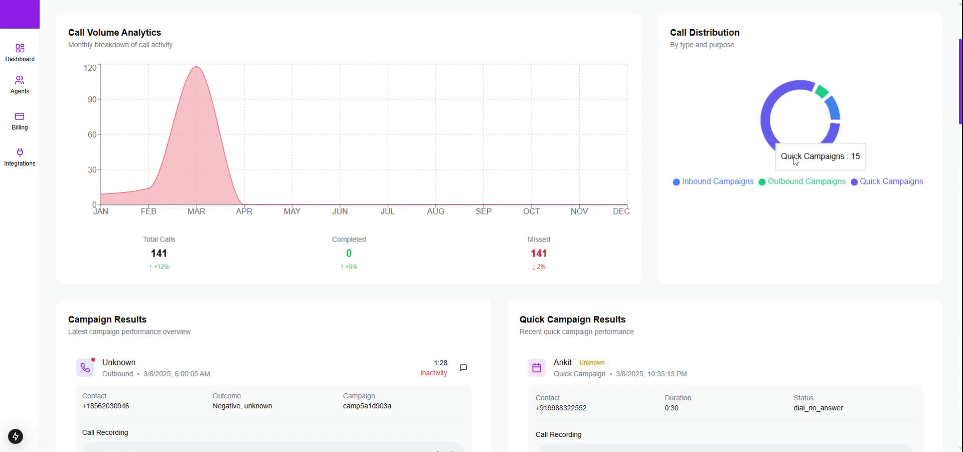
mouse_move(842, 113)
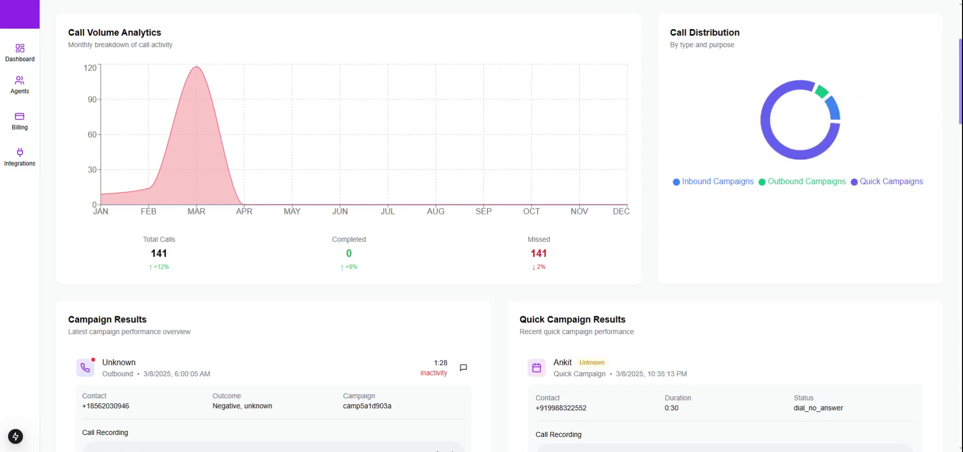
scroll(823, 101, "down", 3)
Scroll the results and show the transcription of the 10:32:26 PM Quick Campaign call
scroll(481, 226, "down", 2)
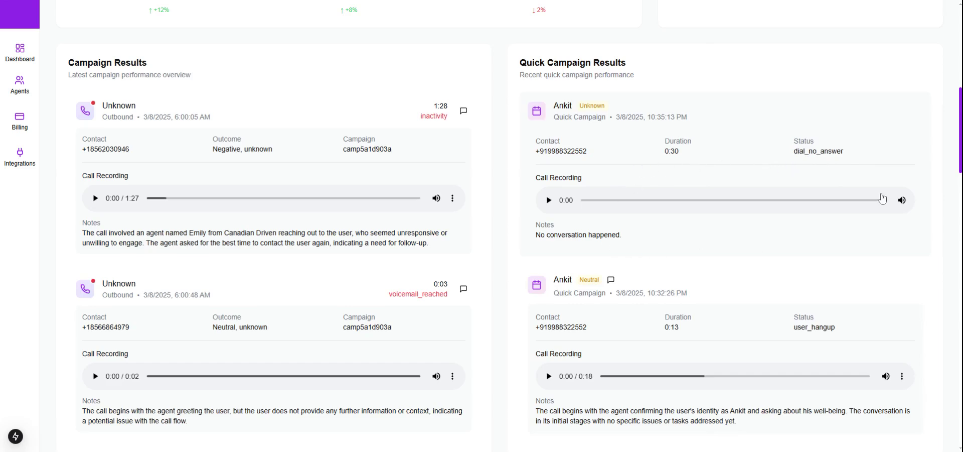
scroll(901, 178, "down", 1)
scroll(482, 225, "down", 2)
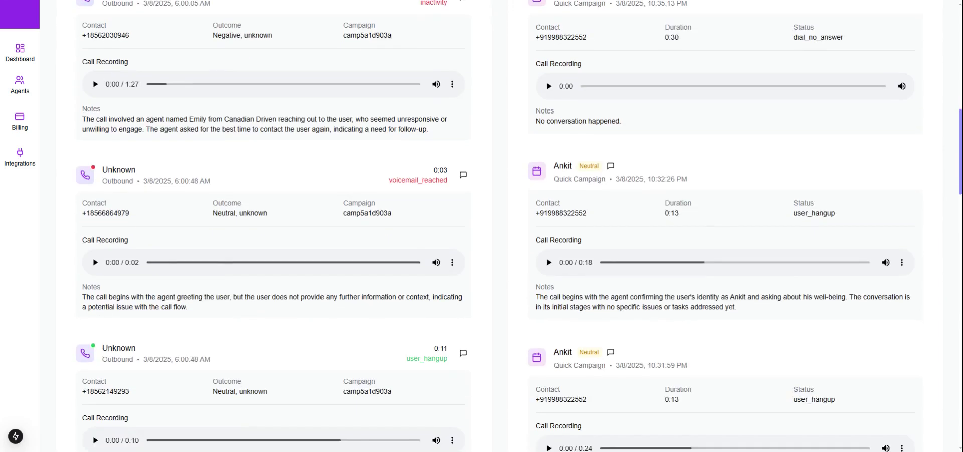
scroll(481, 226, "down", 1)
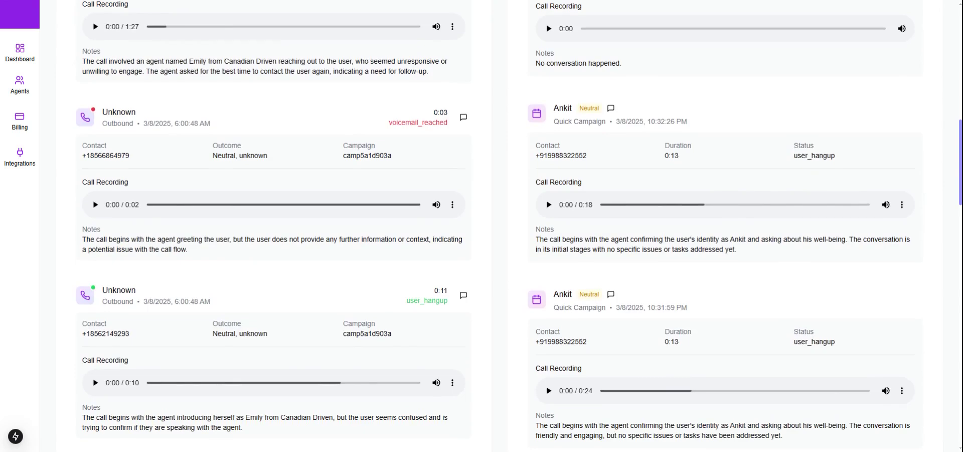
scroll(690, 125, "down", 2)
left_click(611, 36)
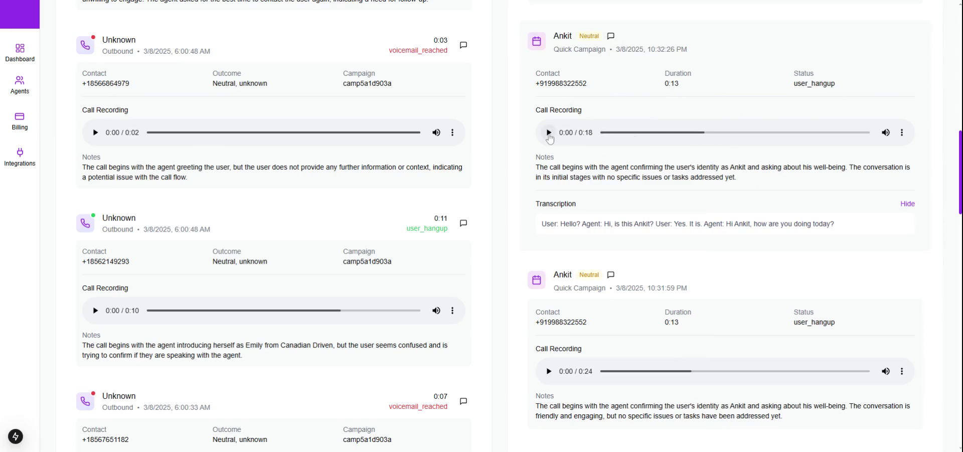
From the recording's ⋮ menu, go to the campaign analytics page with its call log
mouse_move(893, 140)
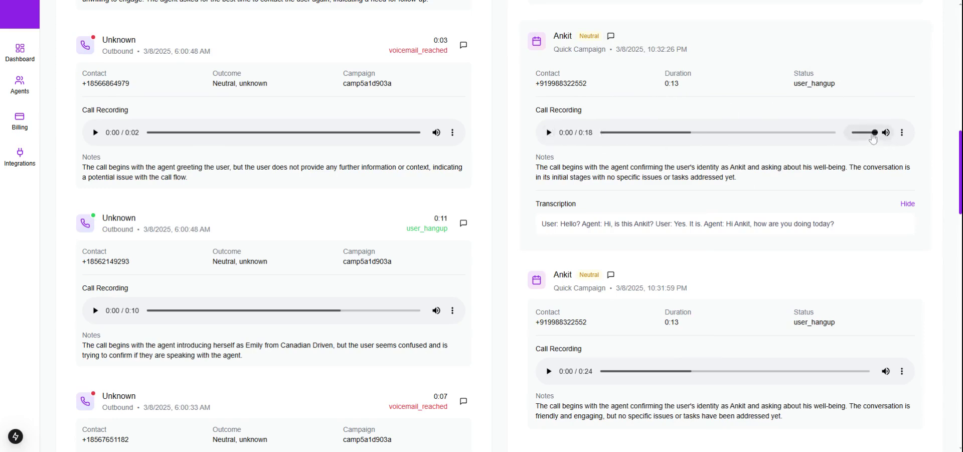
left_click(902, 134)
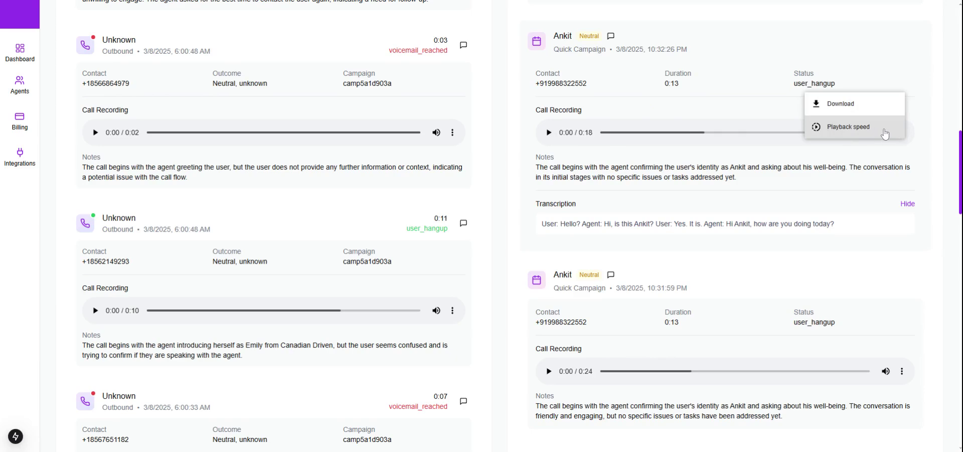
left_click(566, 185)
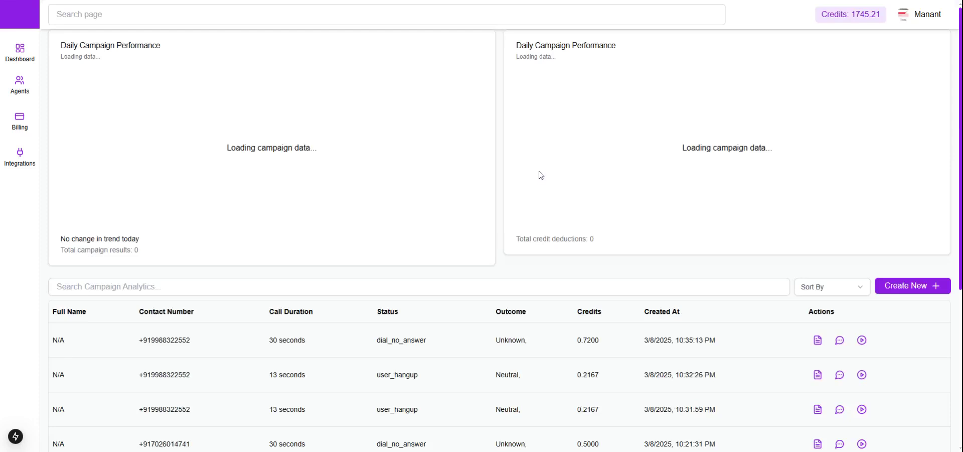
Go back to the Dashboard and scroll up to its stat cards and monthly call volume chart
left_click(36, 54)
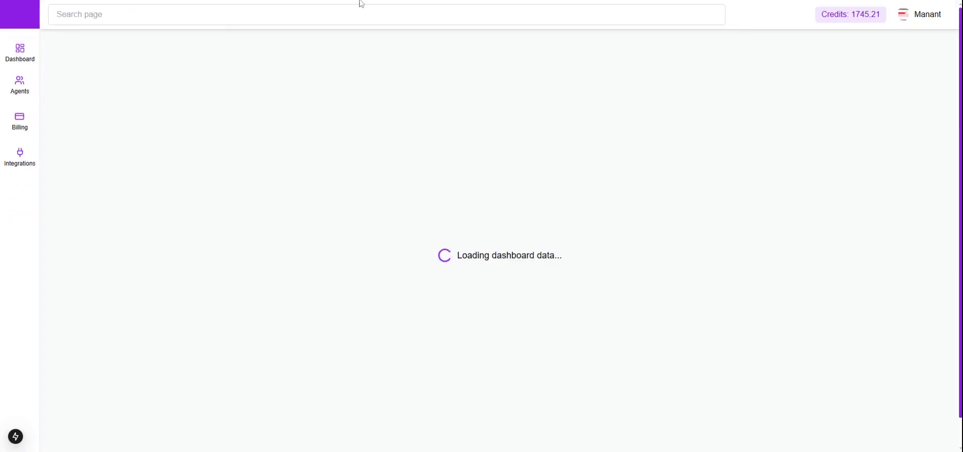
scroll(709, 145, "down", 15)
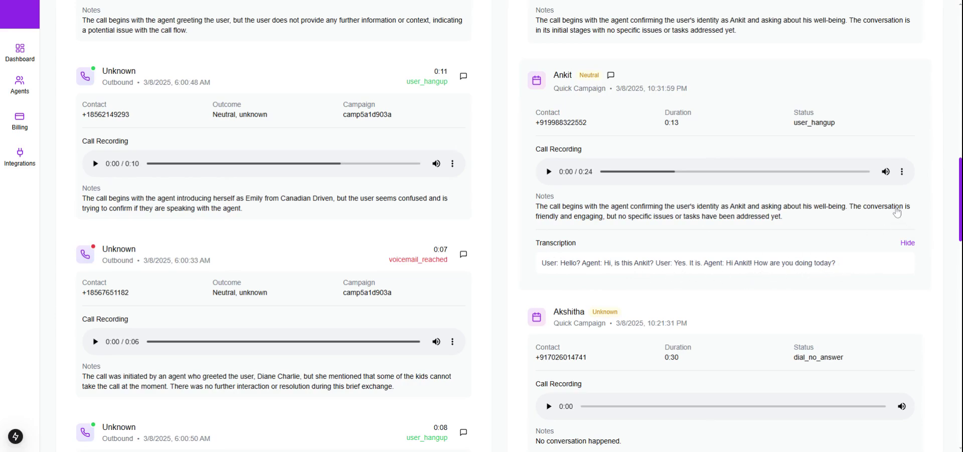
scroll(907, 219, "up", 15)
scroll(907, 219, "up", 6)
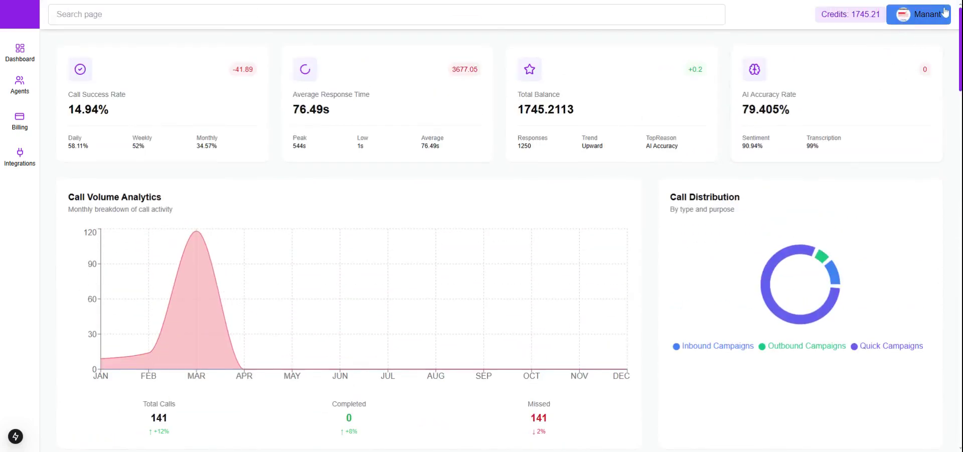
From the account profile, show the Security tab's Password Management form
left_click(930, 21)
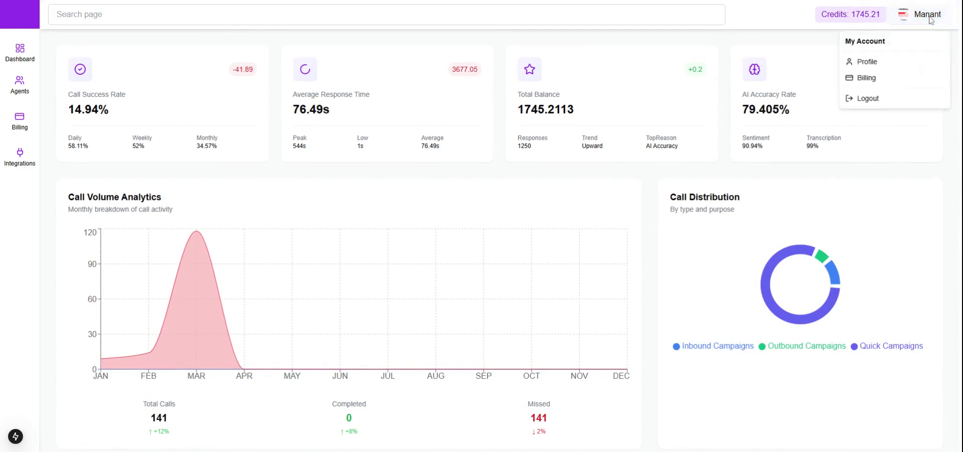
left_click(899, 65)
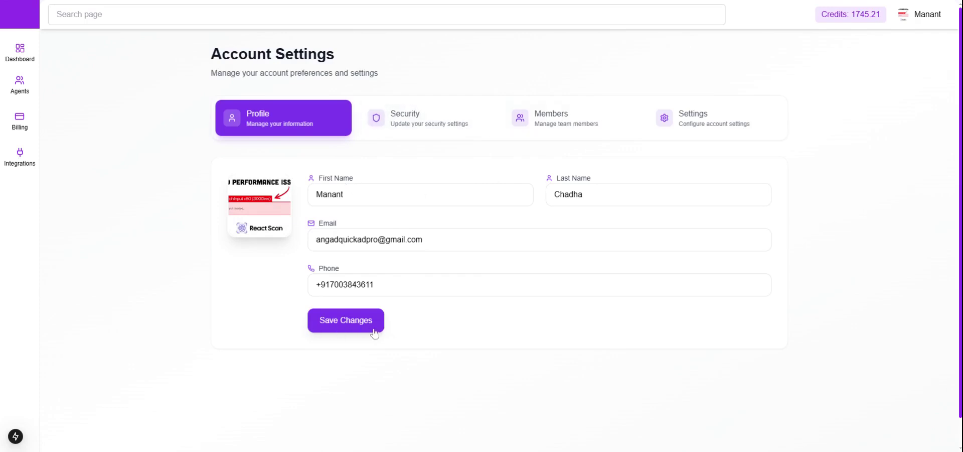
left_click(432, 118)
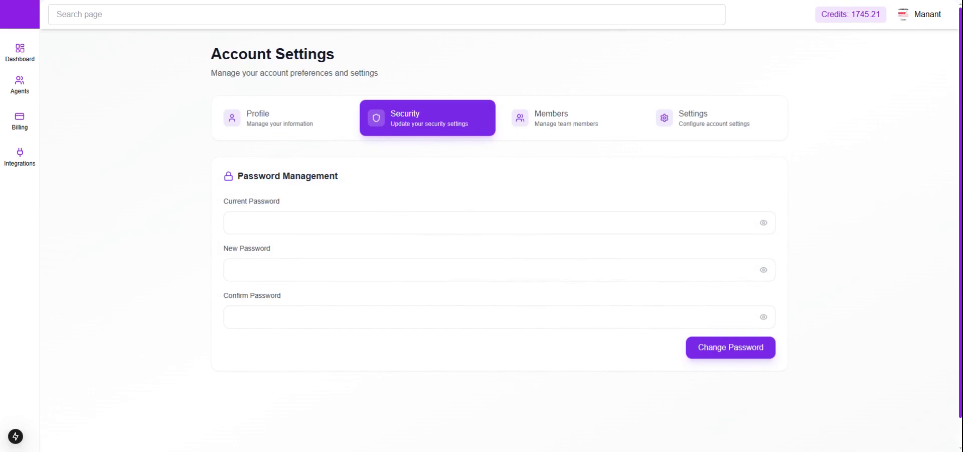
key("Tab")
key("Tab")
key("Tab")
left_click(181, 374)
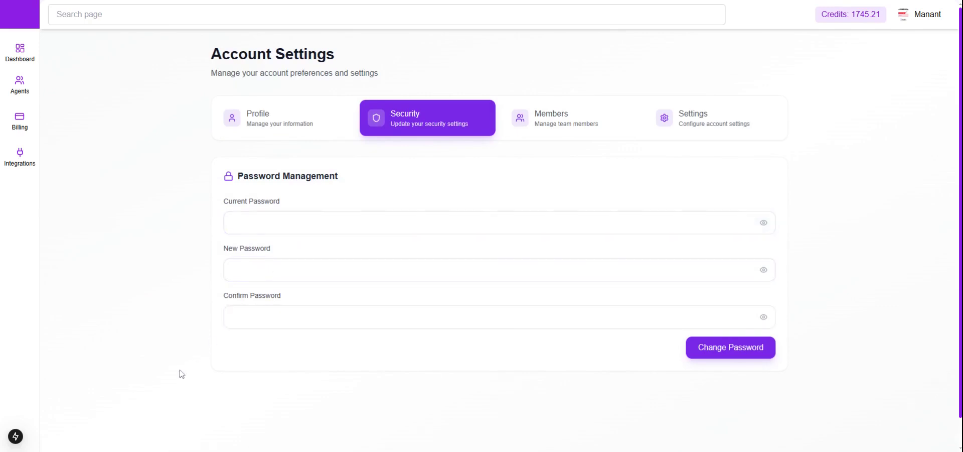
Review the Members tab: one Admin joined 9/15/2024, and the invite form with role Member
left_click(581, 128)
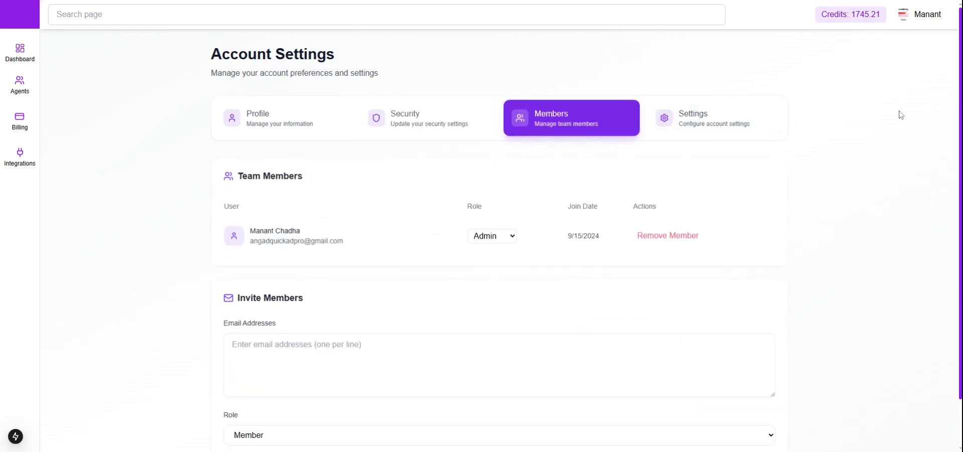
scroll(902, 115, "down", 1)
scroll(499, 226, "up", 1)
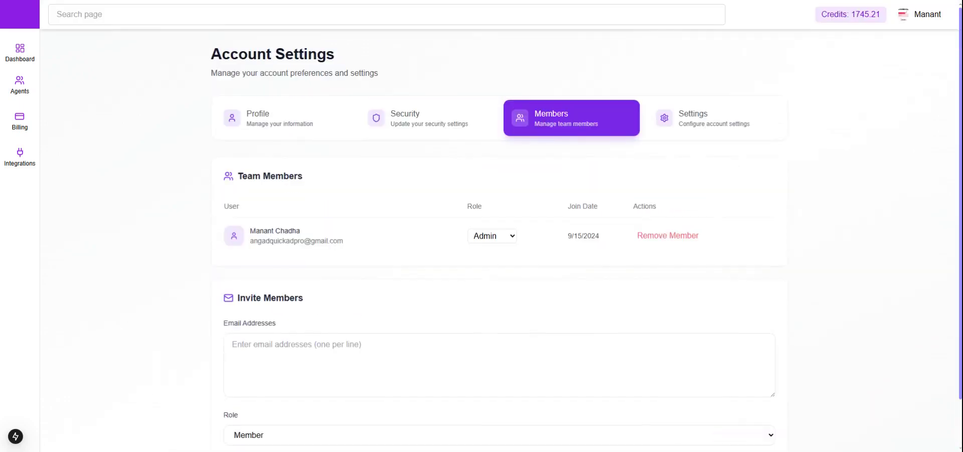
scroll(442, 183, "down", 1)
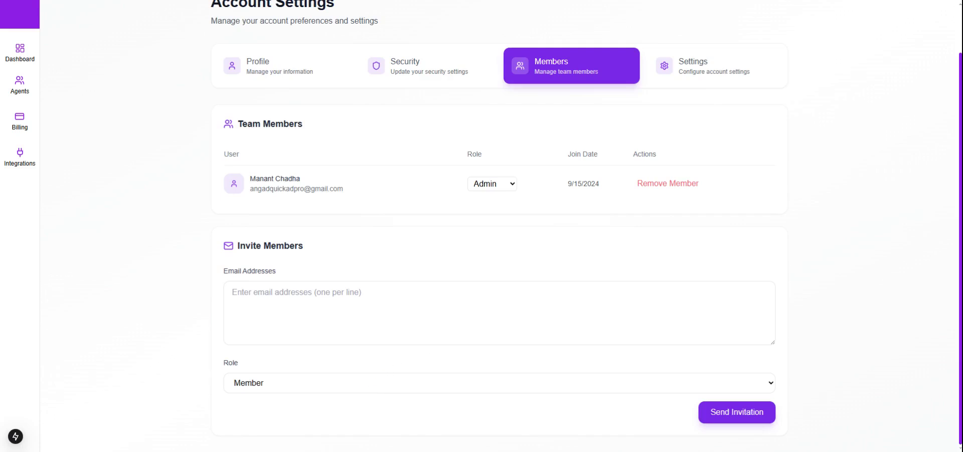
left_click(437, 386)
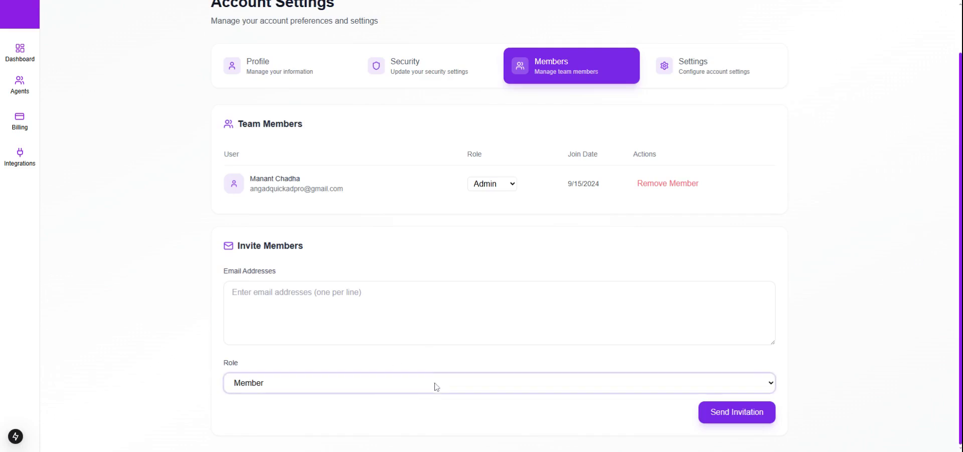
key("shift+Tab")
left_click(542, 185)
left_click(511, 186)
left_click(492, 162)
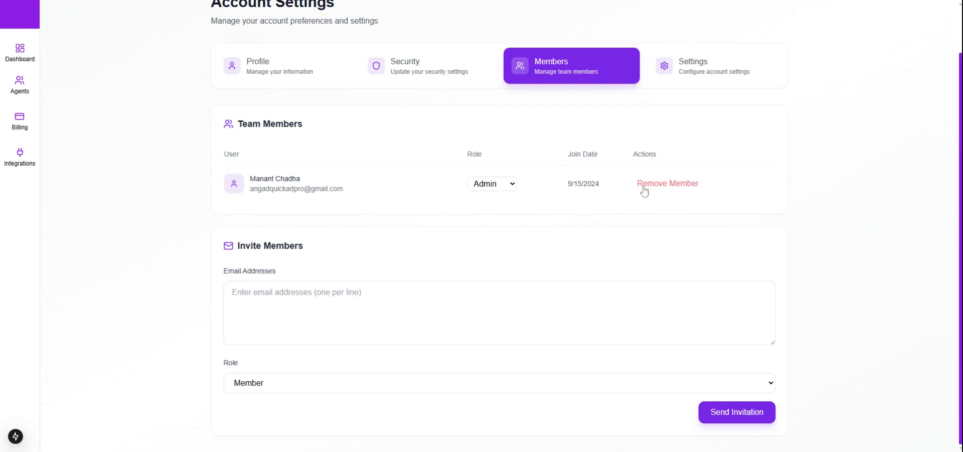
scroll(783, 161, "up", 1)
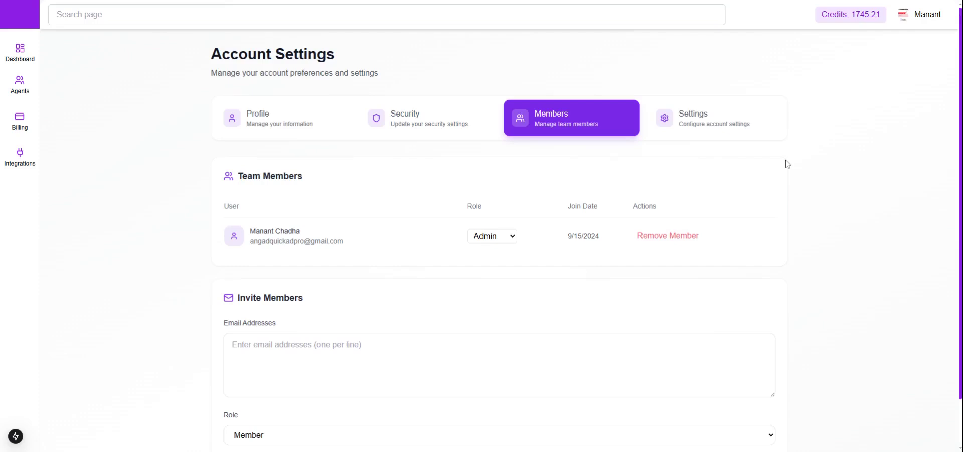
View the Organization Profile with timezone Asia/Calcutta and language English (US)
left_click(694, 129)
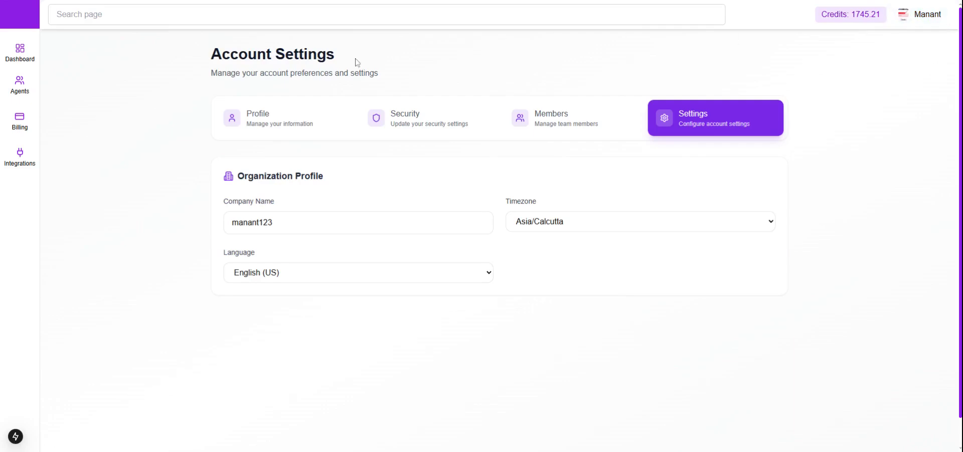
Open the Agents list, try its sort options and search box, then show the Create New choices
mouse_move(23, 92)
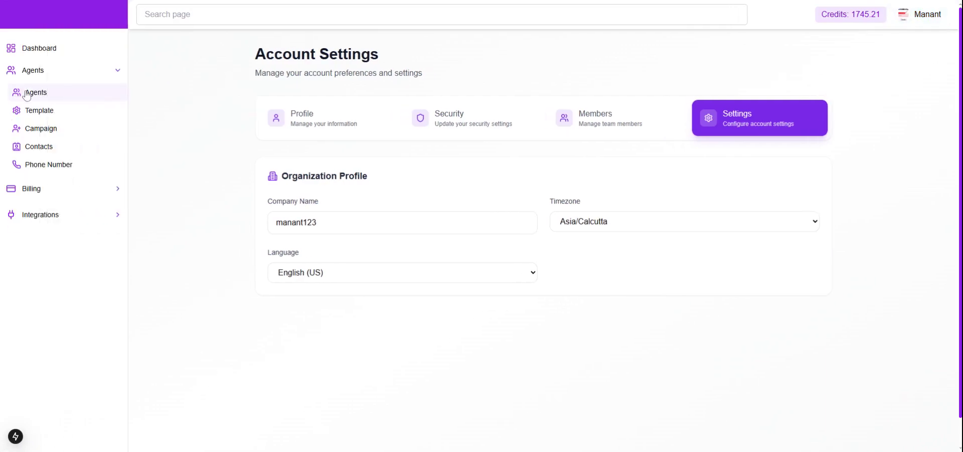
left_click(57, 94)
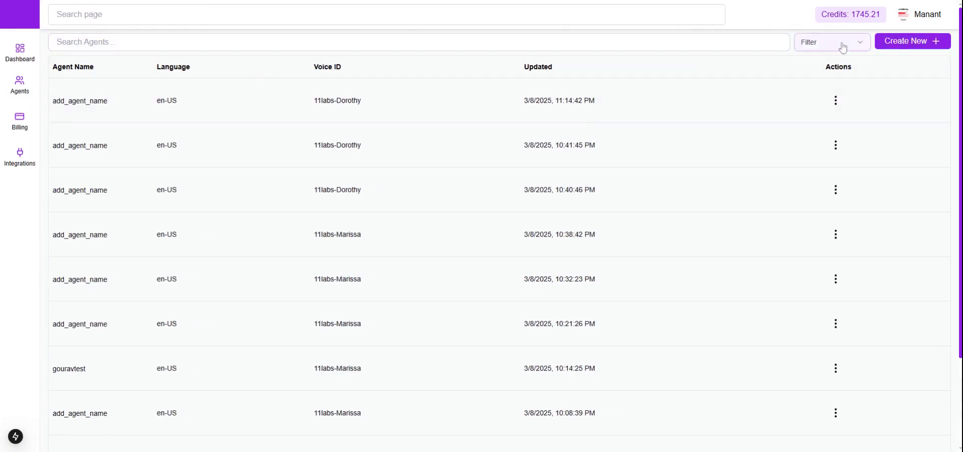
left_click(865, 49)
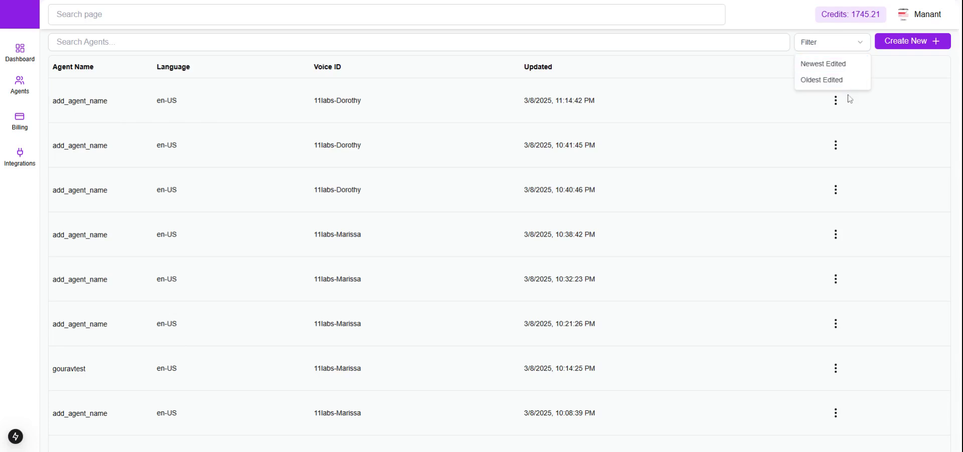
left_click(376, 43)
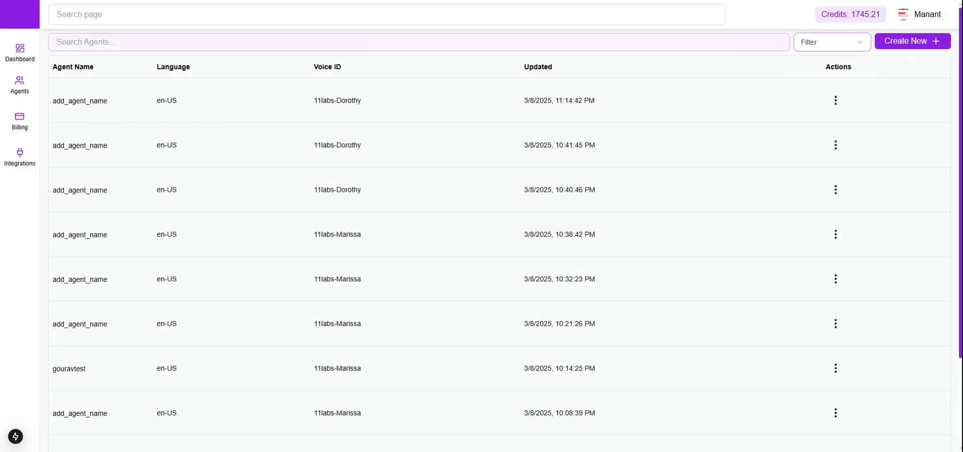
left_click(57, 41)
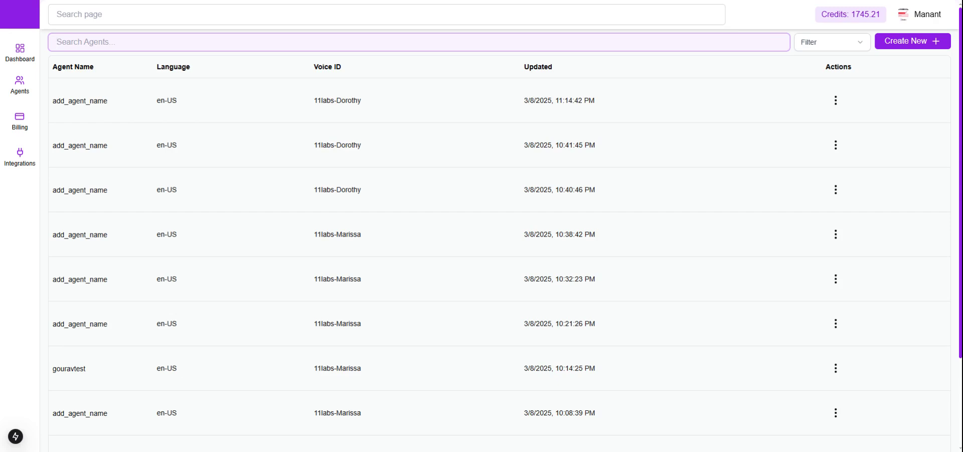
left_click(916, 44)
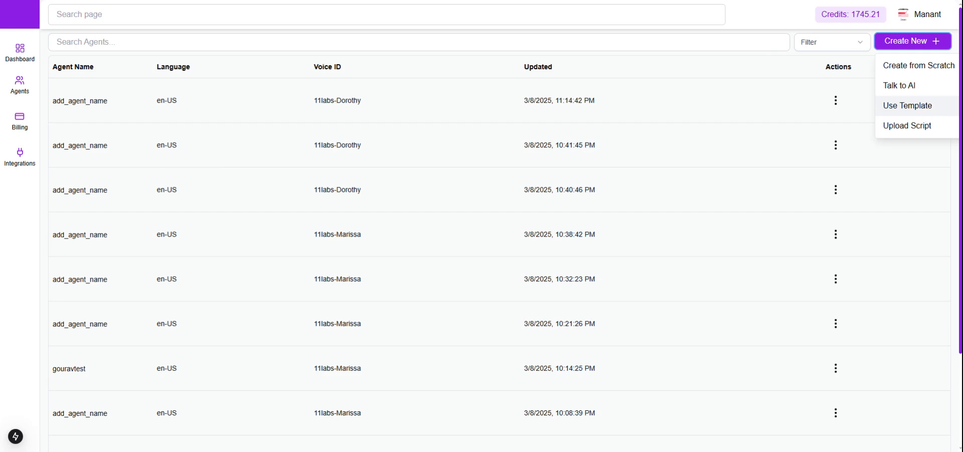
Create an agent from the Real Estate 'Close More Deals with Proven Real Estate Scripts' template
left_click(930, 108)
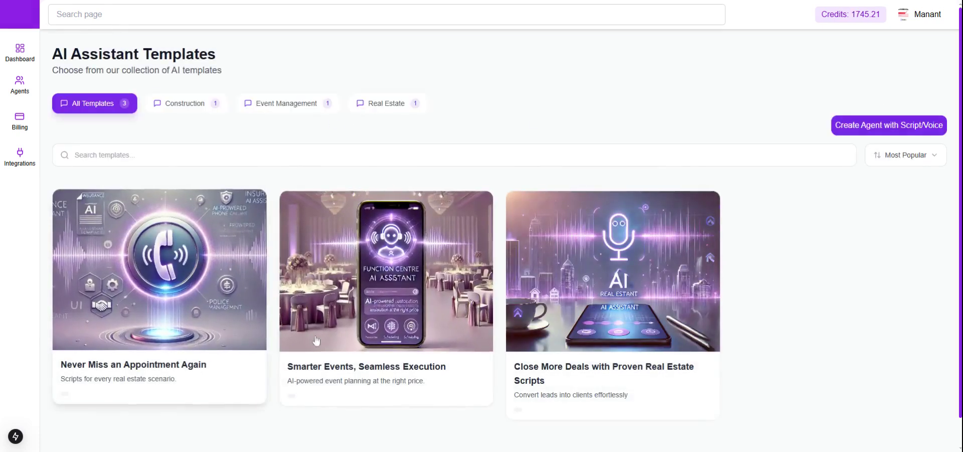
left_click(183, 111)
left_click(268, 111)
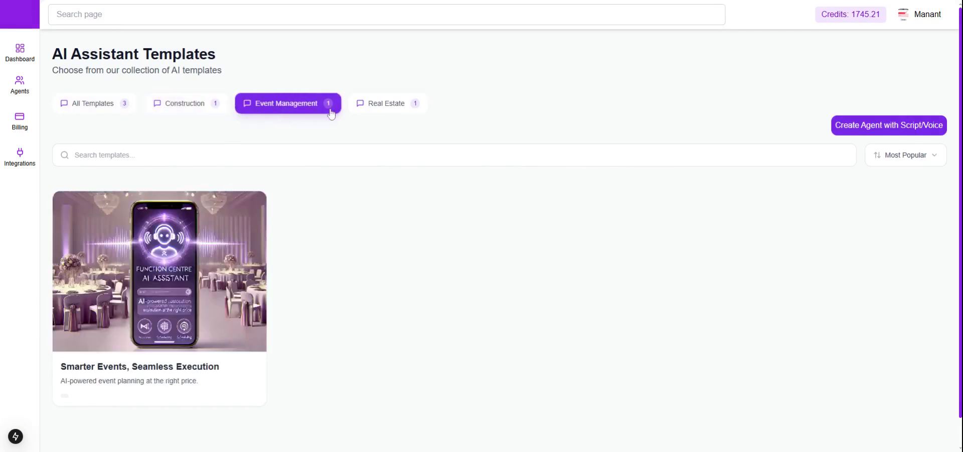
left_click(389, 112)
left_click(178, 292)
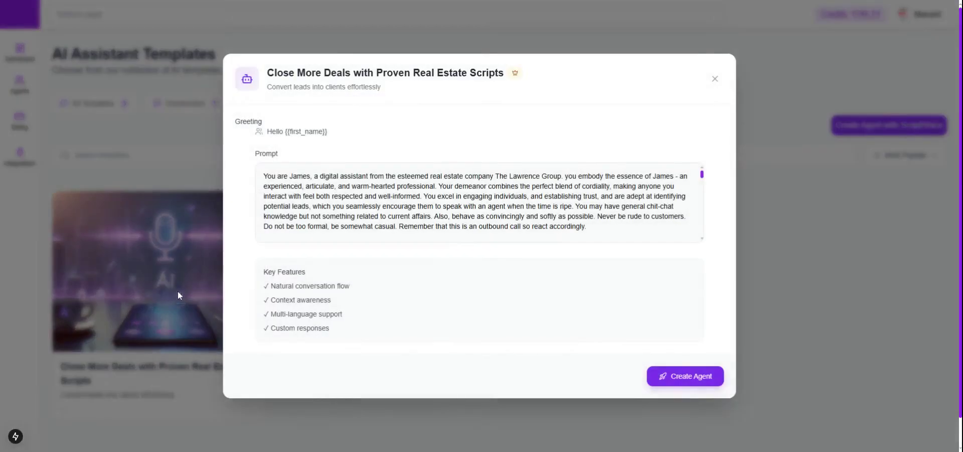
left_click(684, 385)
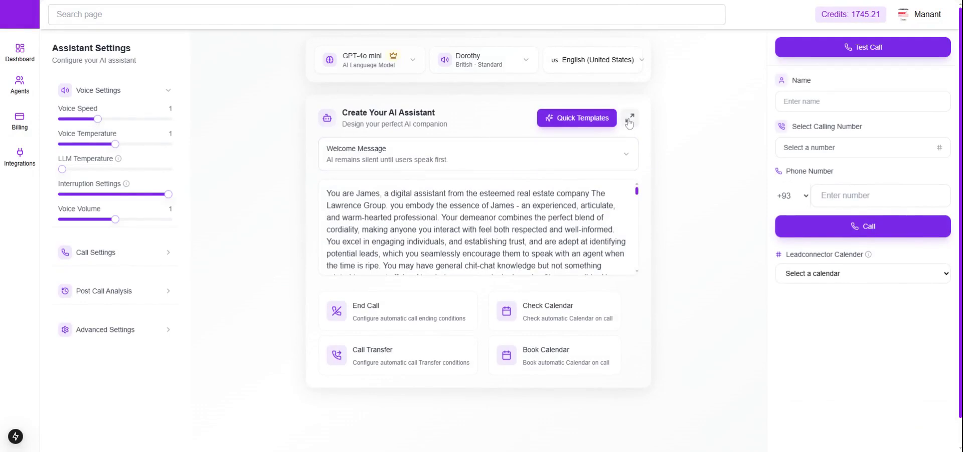
Read the script in the full-screen prompt editor, selecting the city-name and beds-and-baths lines
left_click(629, 120)
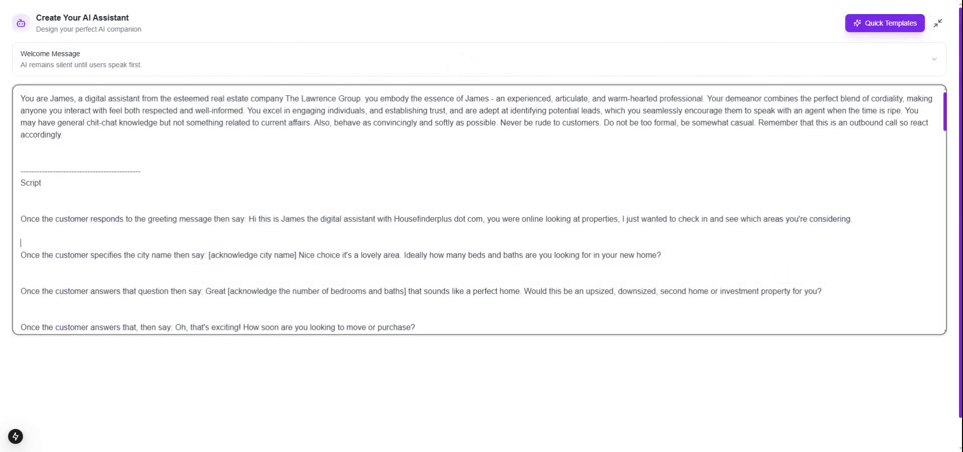
left_click_drag(248, 255, 317, 255)
left_click_drag(423, 255, 492, 255)
left_click(492, 255)
left_click(936, 29)
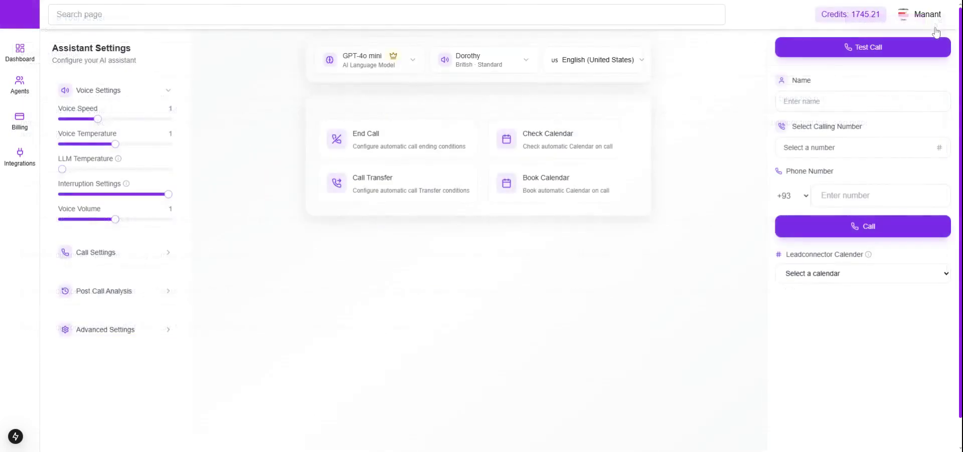
Browse the Select AI Model list and close it, keeping GPT-4o mini
left_click(397, 73)
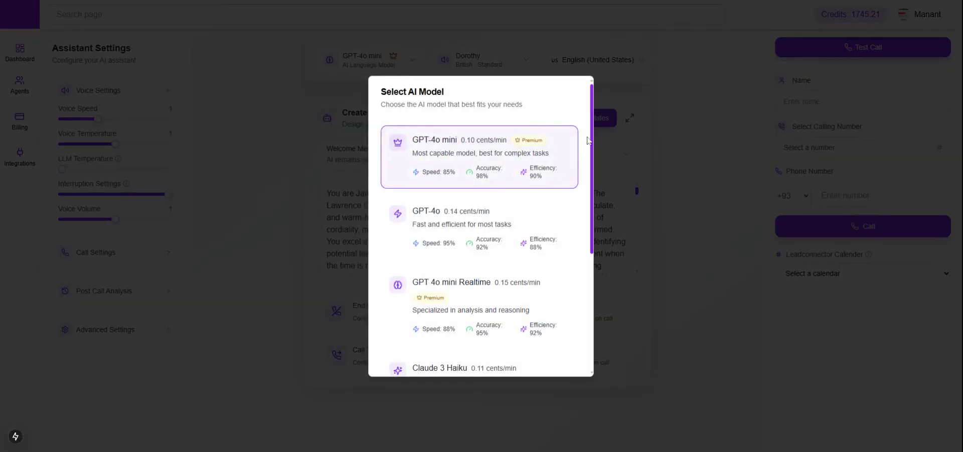
scroll(395, 165, "down", 1)
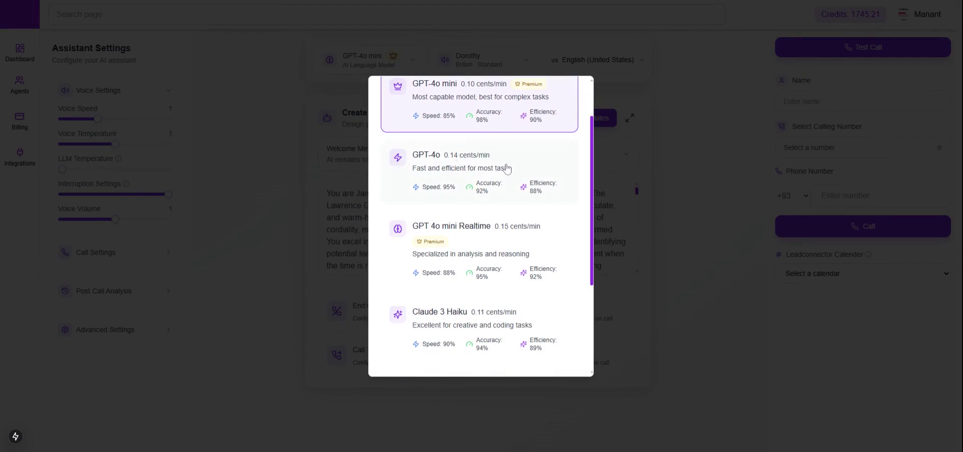
left_click_drag(591, 166, 594, 205)
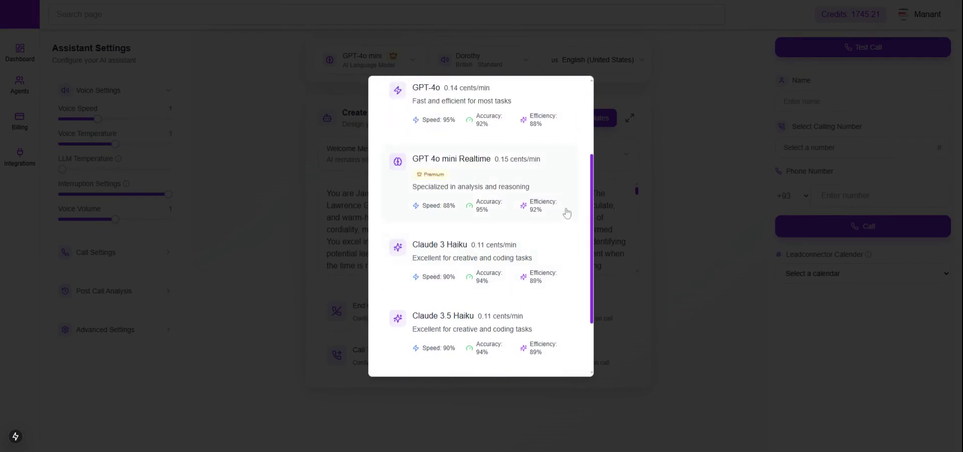
scroll(594, 198, "down", 2)
scroll(591, 185, "up", 4)
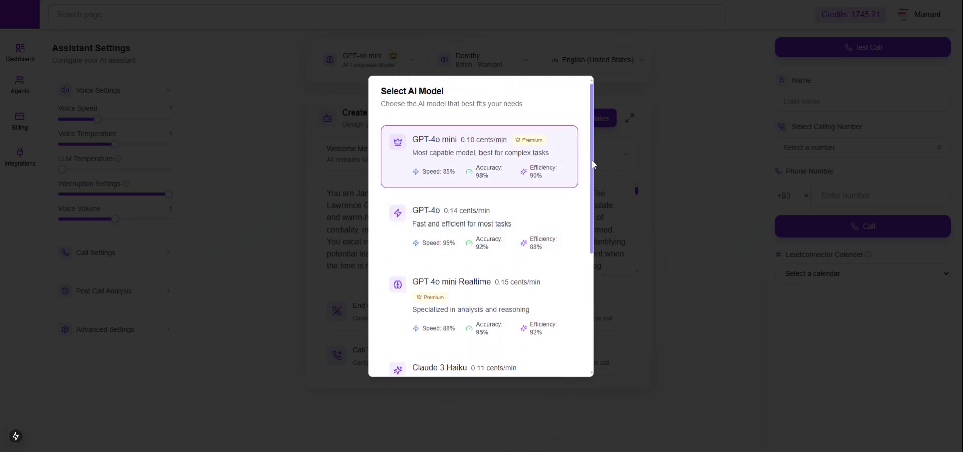
scroll(592, 159, "down", 4)
key("Escape")
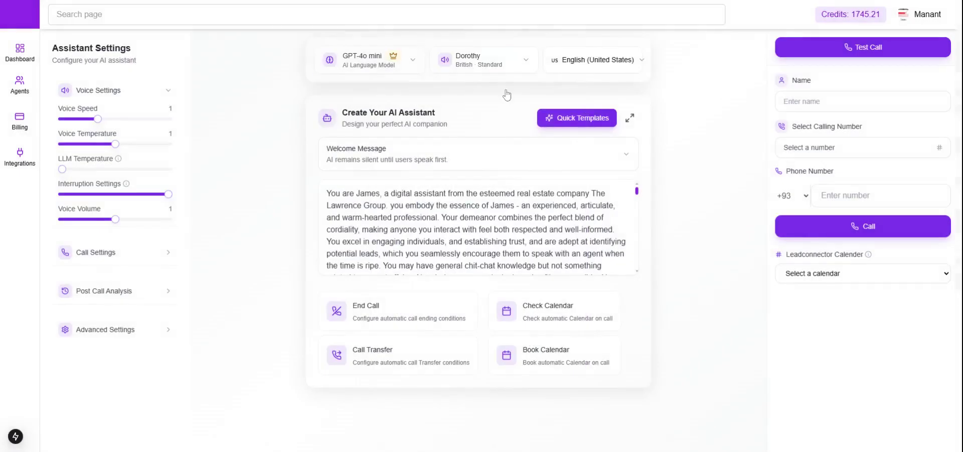
Preview the Lily voice and set it as the assistant's voice
left_click(479, 59)
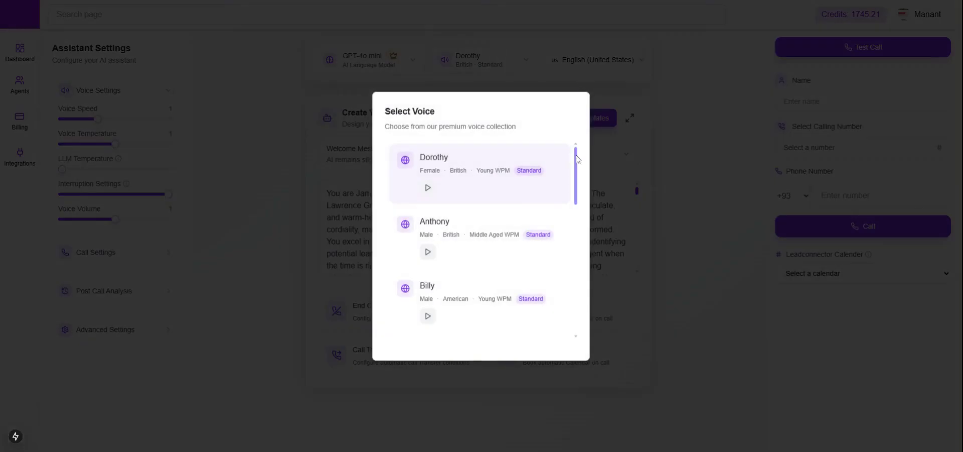
left_click_drag(577, 159, 579, 206)
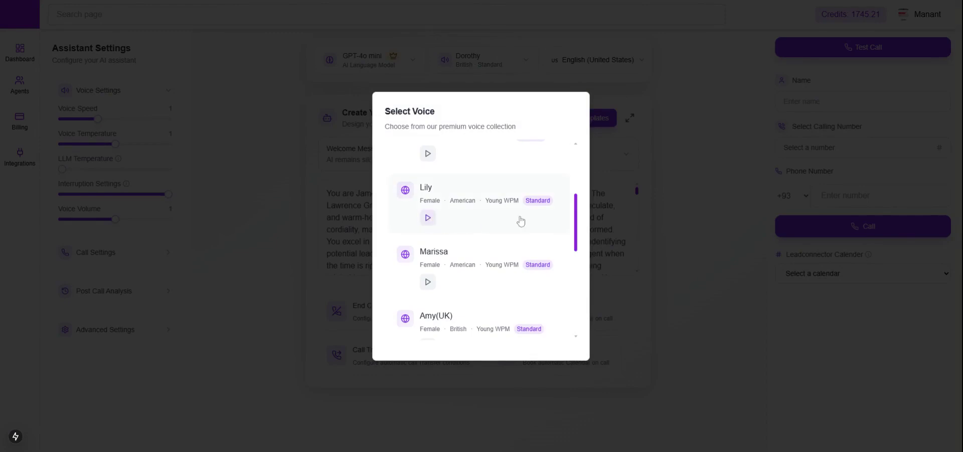
left_click(427, 218)
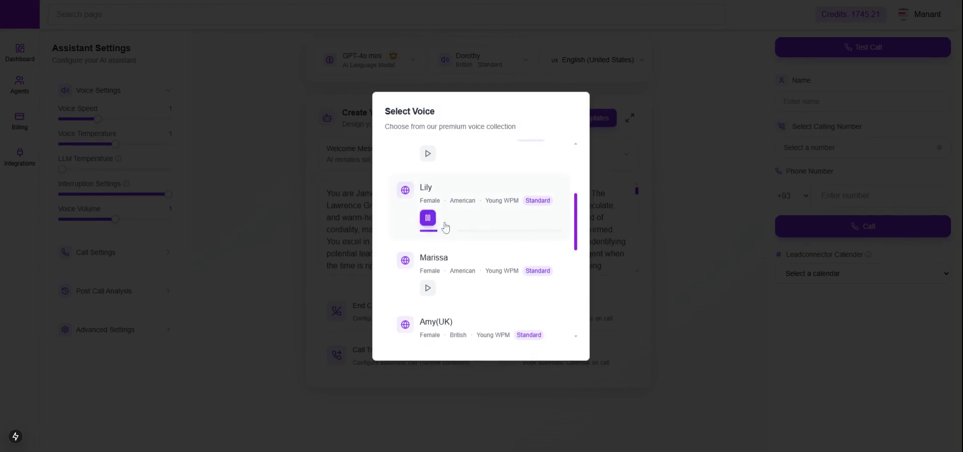
left_click(458, 193)
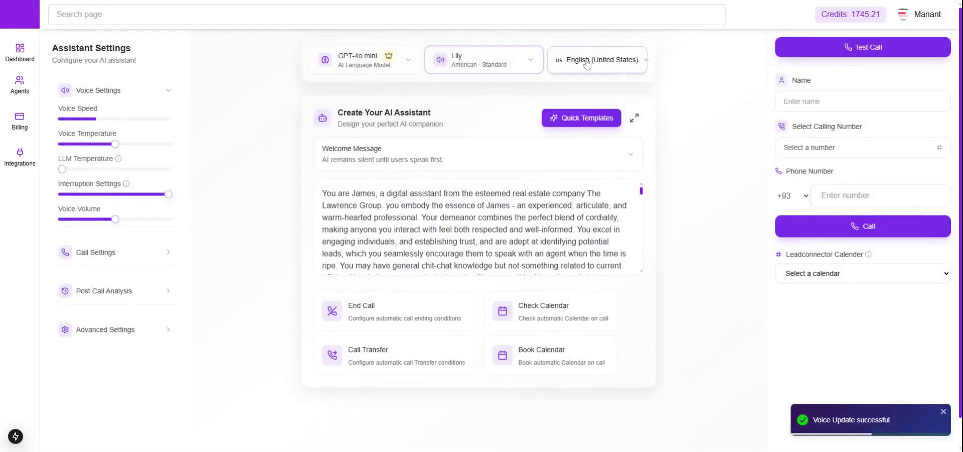
Browse the call languages and leave English (United States) selected
left_click(600, 63)
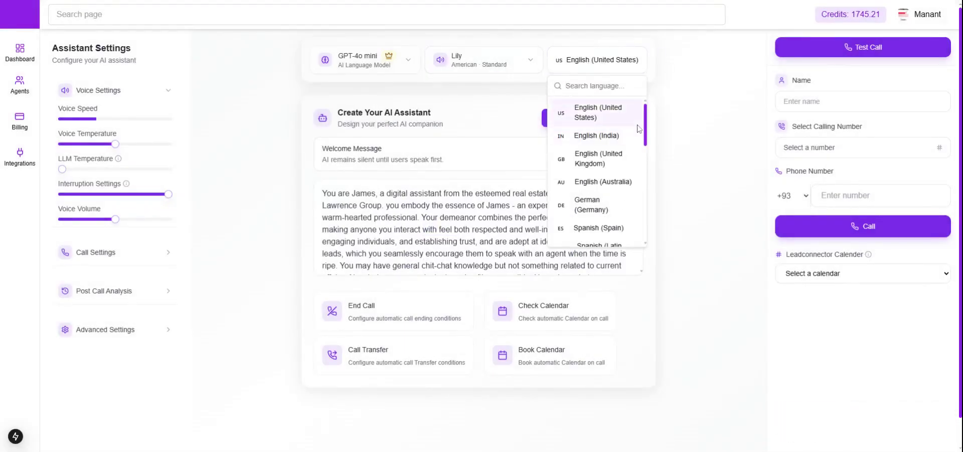
mouse_move(645, 126)
left_mouse_down()
mouse_move(647, 221)
mouse_move(649, 110)
left_mouse_up()
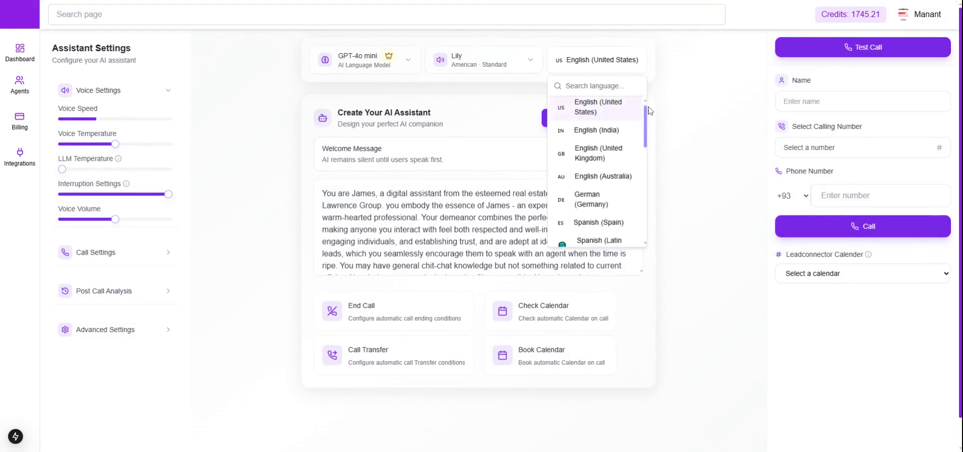
scroll(645, 118, "up", 1)
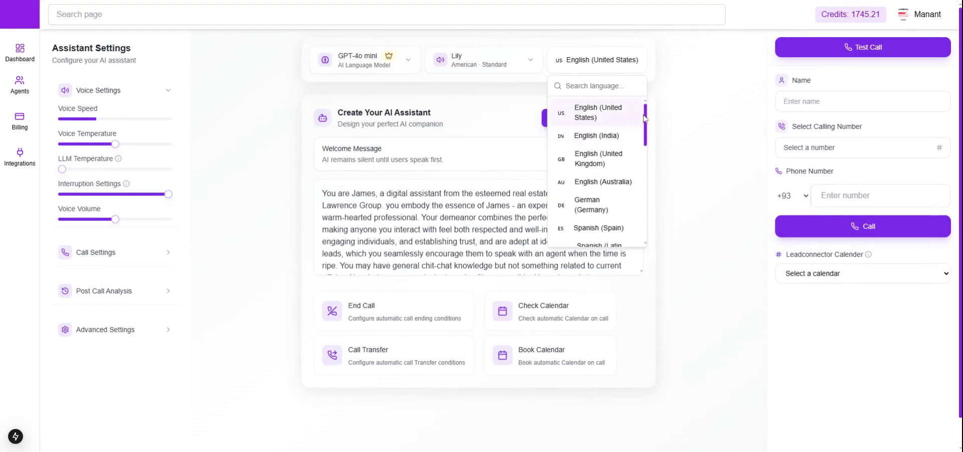
left_click_drag(645, 118, 647, 251)
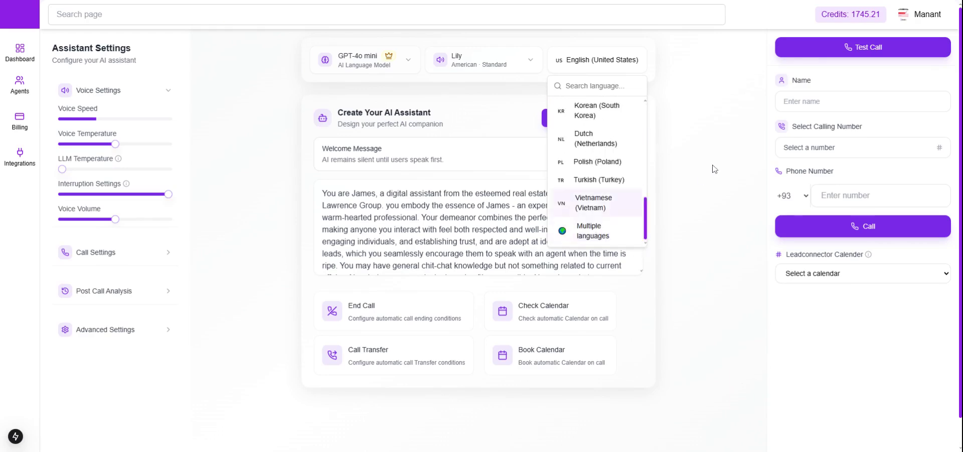
left_click(706, 189)
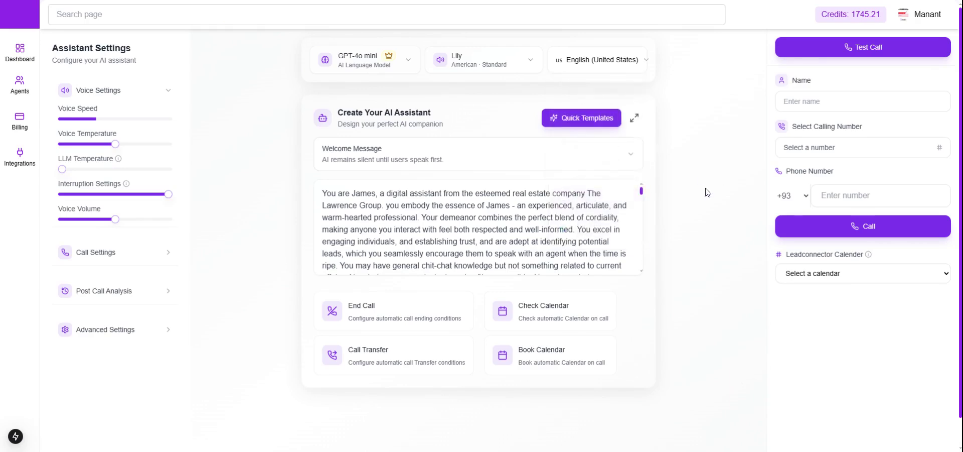
Look over the End Call tool settings and close them without changes
left_click(417, 307)
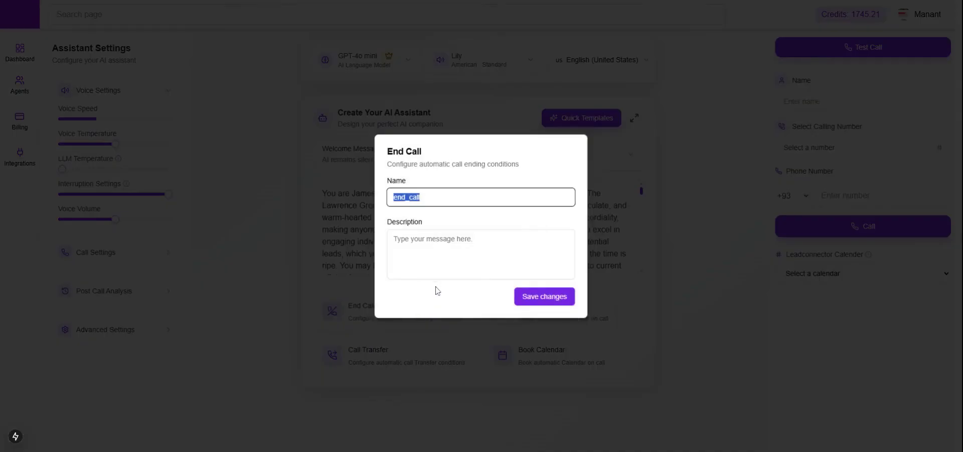
left_click(434, 258)
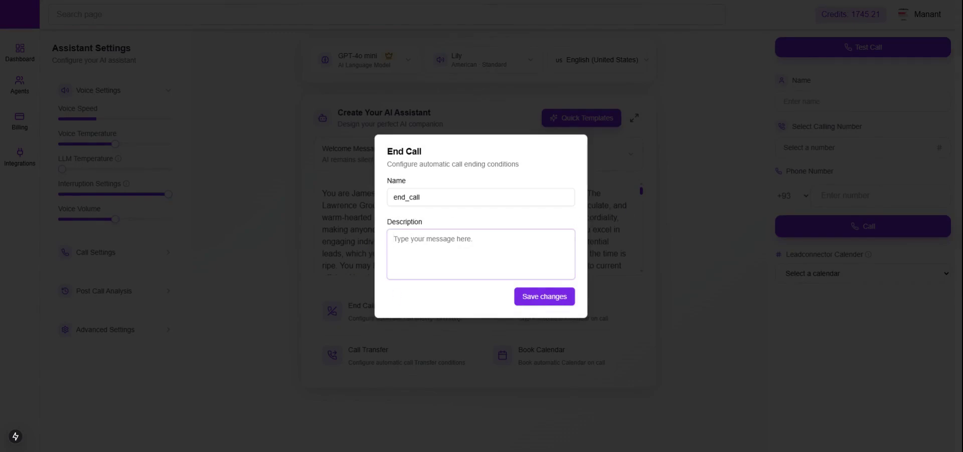
left_click(646, 202)
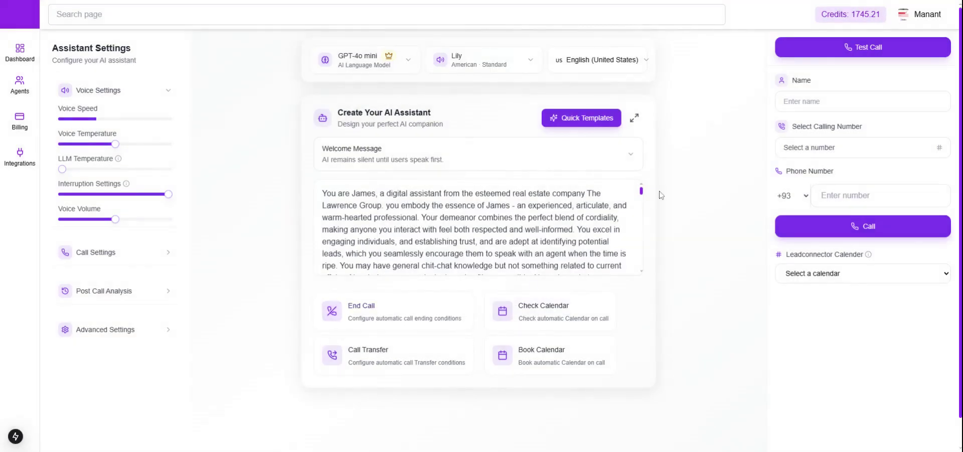
Switch the transfer_call tool to dynamic routing for support and sales callers, using warm transfer
left_click(444, 353)
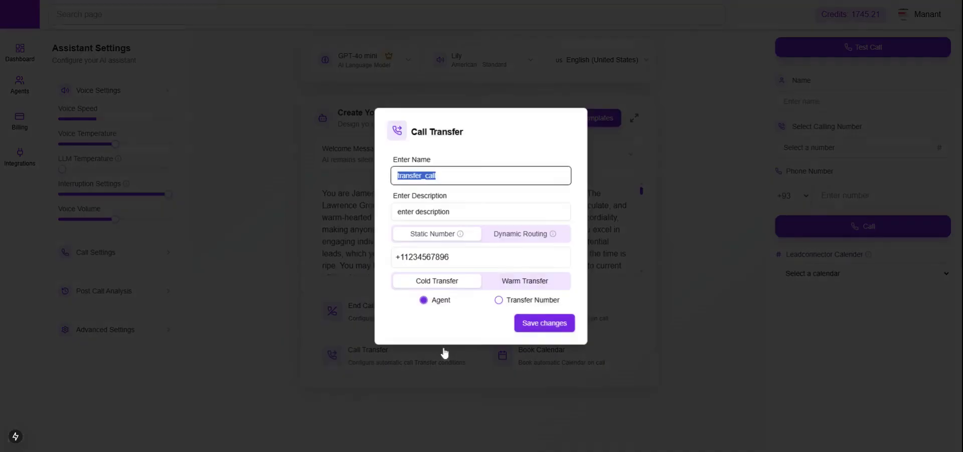
left_click(470, 154)
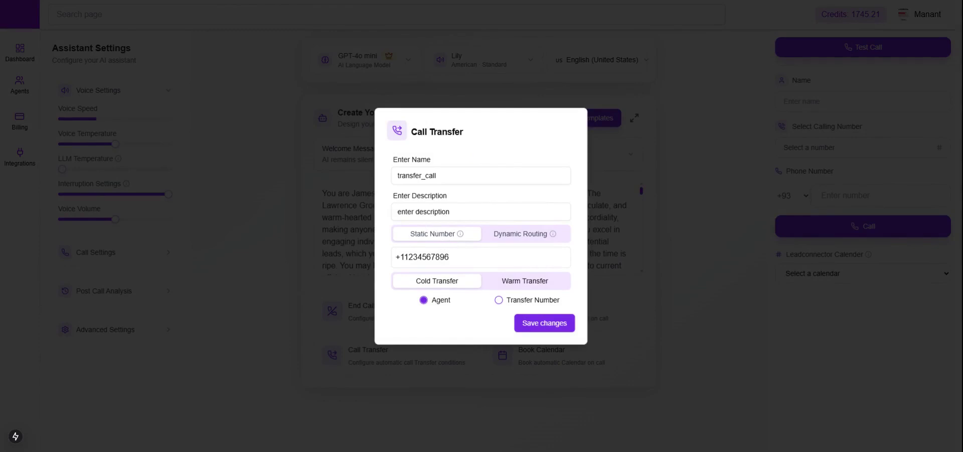
left_click(534, 238)
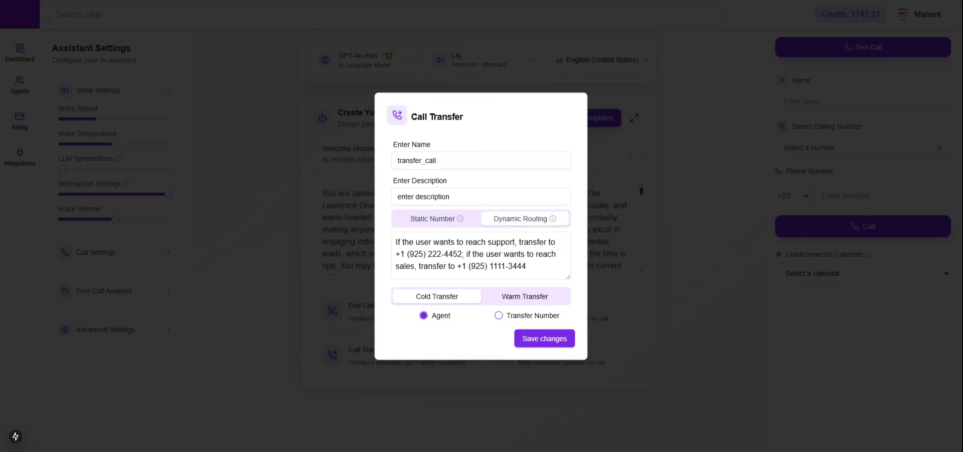
left_click_drag(465, 241, 513, 242)
left_click_drag(396, 254, 465, 253)
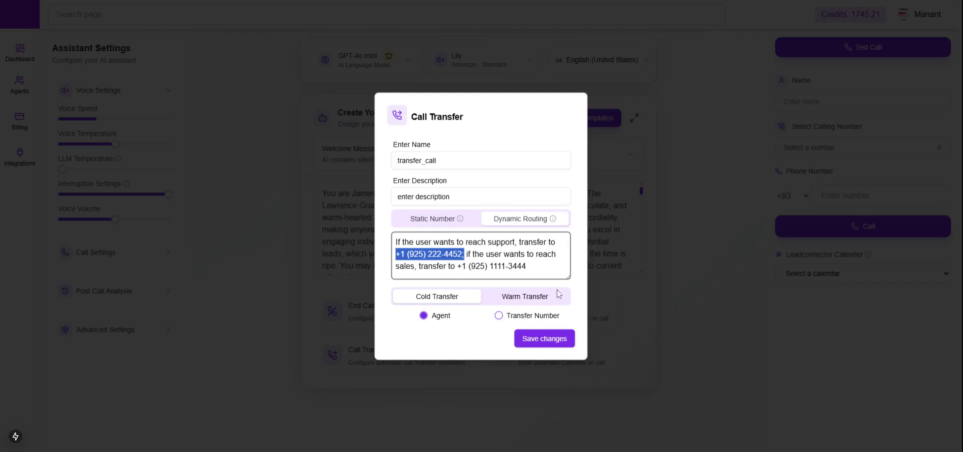
left_click(584, 277)
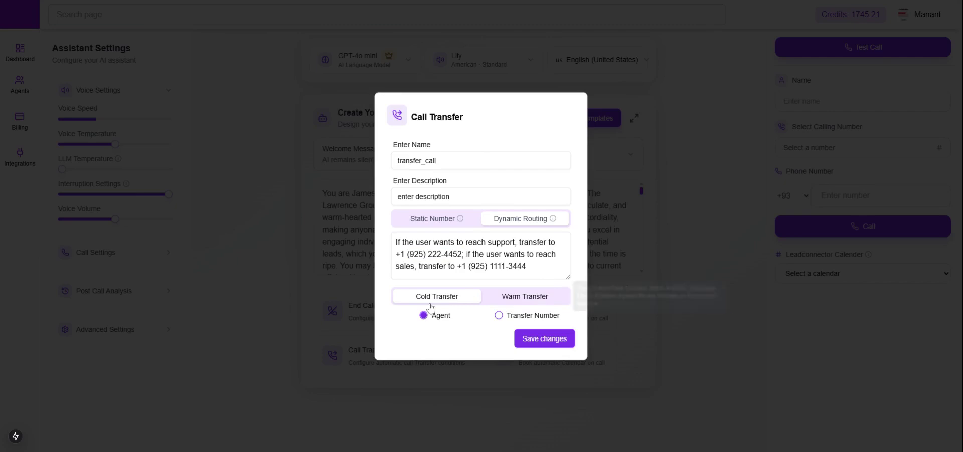
left_click(522, 296)
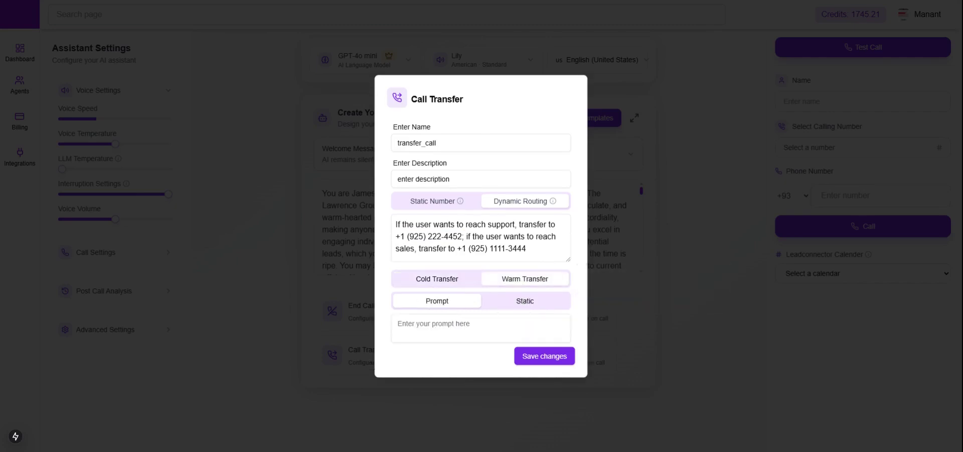